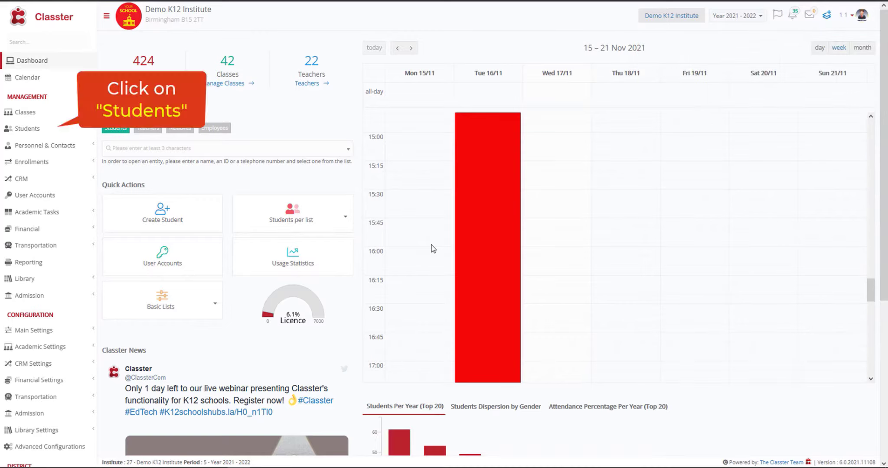
Filter the Students List by level Childcare Centers, year Child care and stream Standard.
{"action": "left_click", "coordinate": [61, 129]}
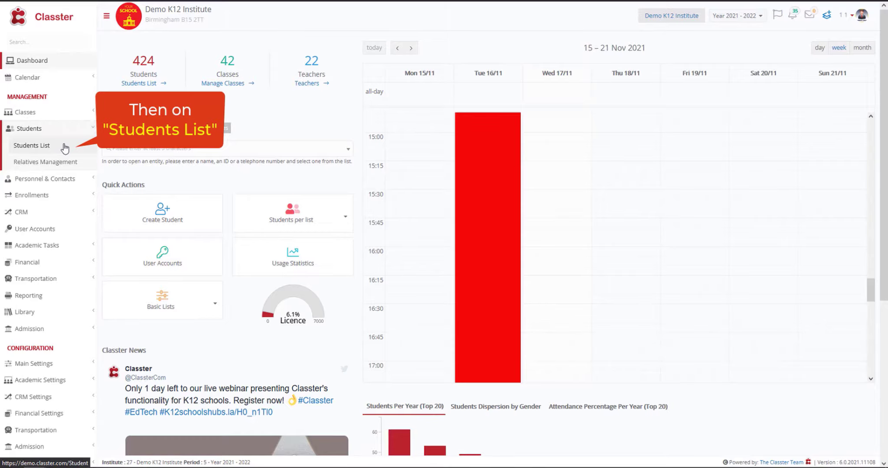
{"action": "left_click", "coordinate": [66, 150]}
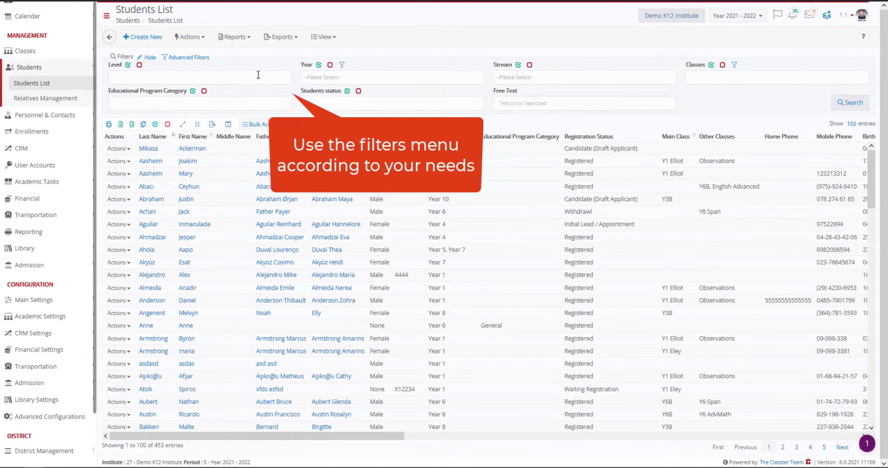
{"action": "left_click", "coordinate": [198, 76]}
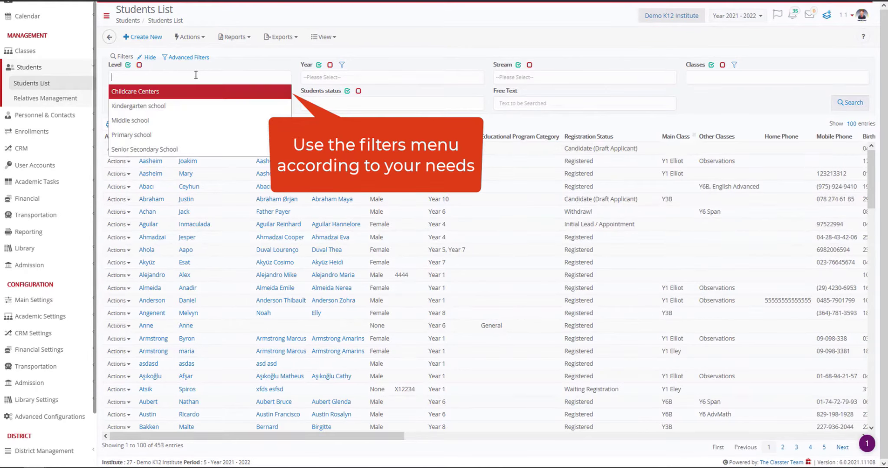
{"action": "left_click", "coordinate": [151, 92]}
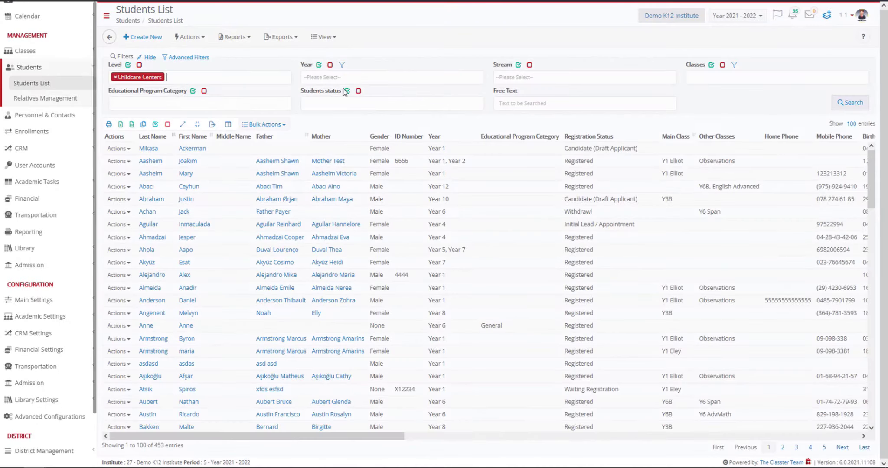
{"action": "left_click", "coordinate": [359, 78]}
{"action": "left_click", "coordinate": [371, 93]}
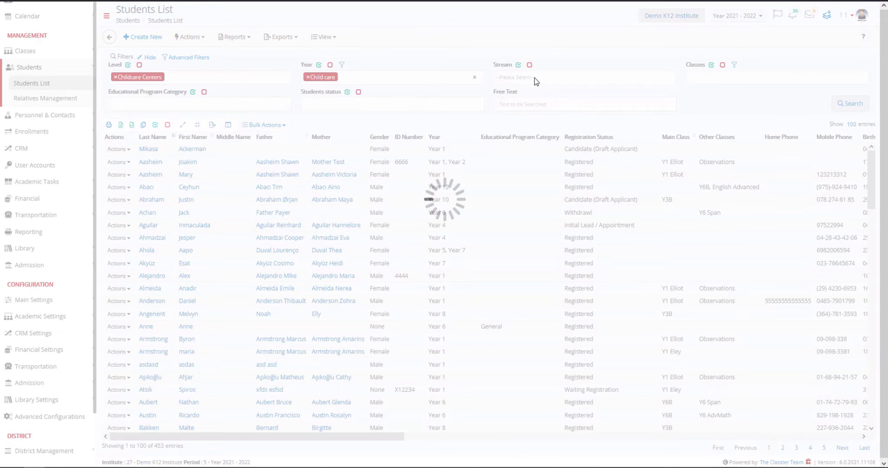
{"action": "left_click", "coordinate": [521, 79]}
{"action": "left_click", "coordinate": [520, 92]}
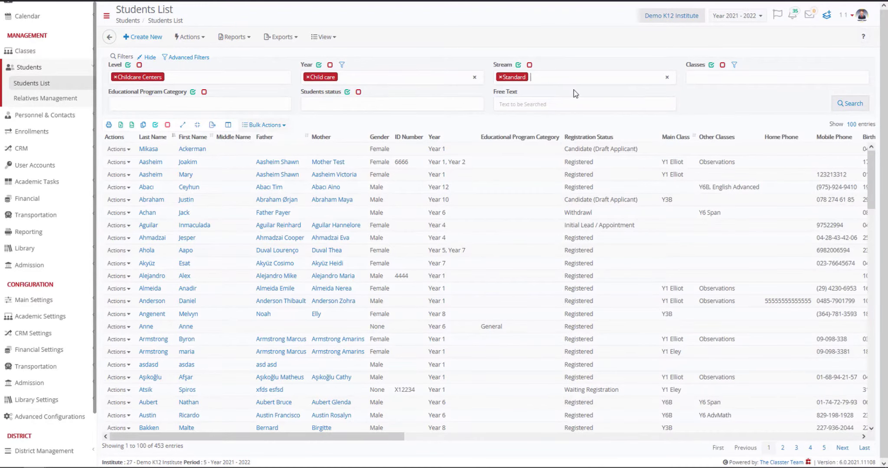
{"action": "left_click", "coordinate": [852, 104]}
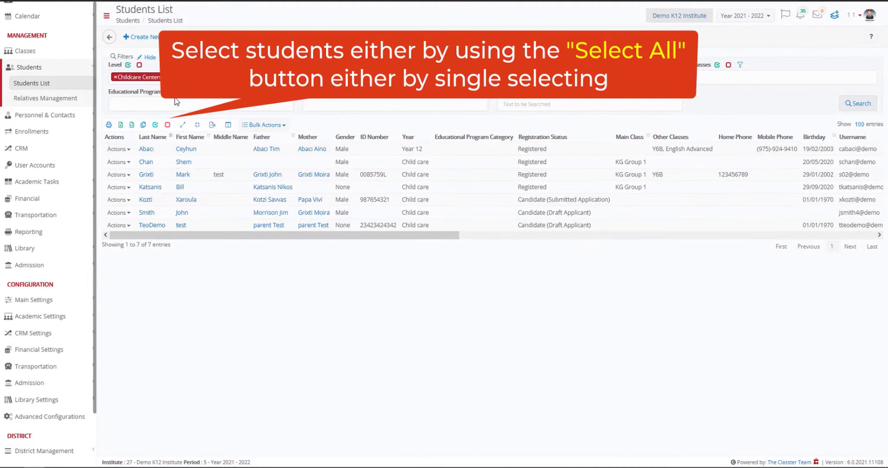
Select all listed students and execute the card-related bulk action Enter RFIDs for cards.
{"action": "left_click", "coordinate": [155, 126]}
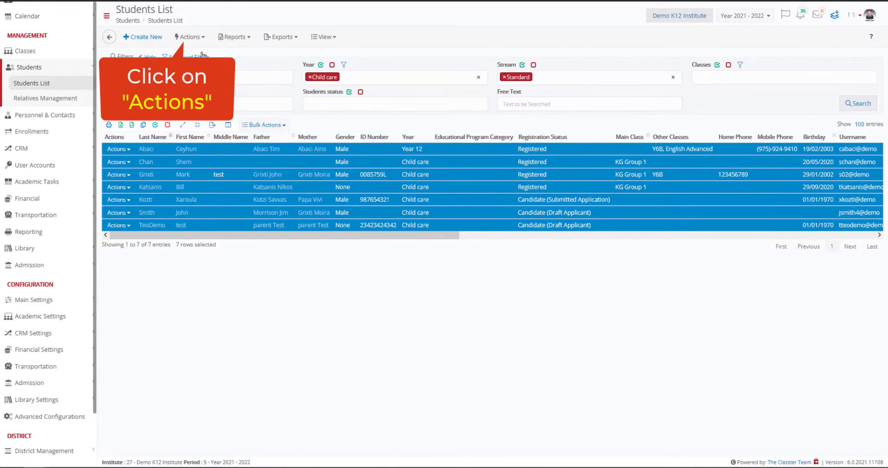
{"action": "left_click", "coordinate": [199, 39]}
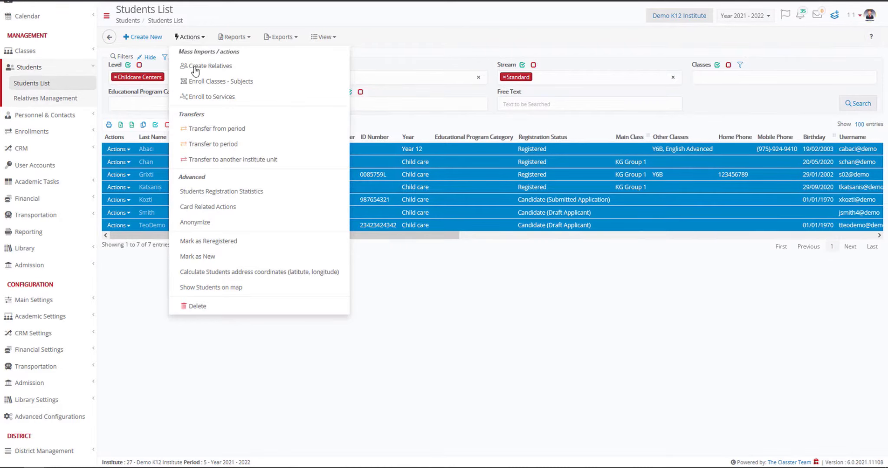
{"action": "left_click", "coordinate": [213, 207]}
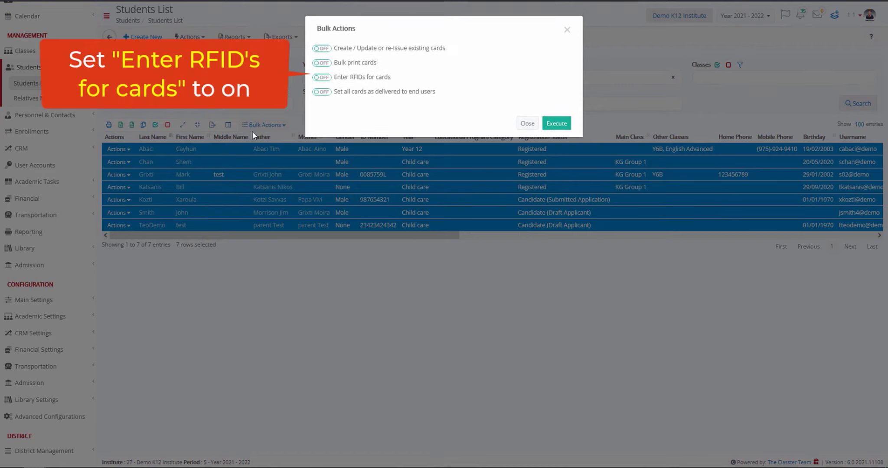
{"action": "left_click", "coordinate": [322, 77]}
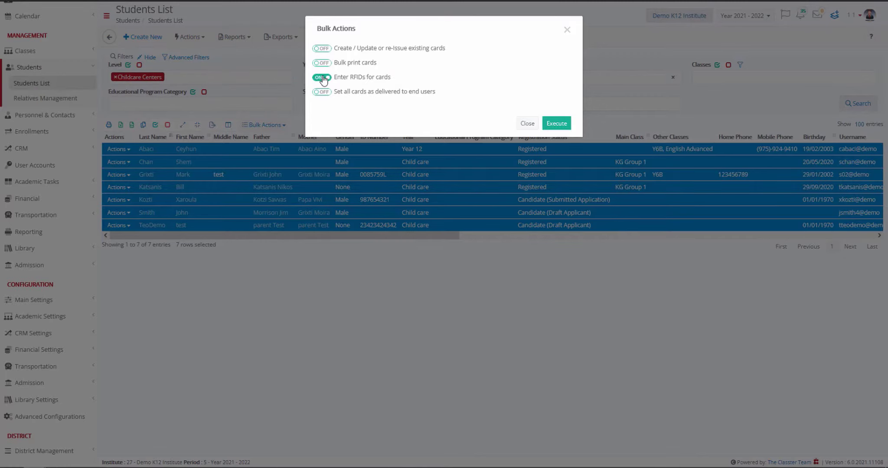
{"action": "left_click", "coordinate": [559, 124]}
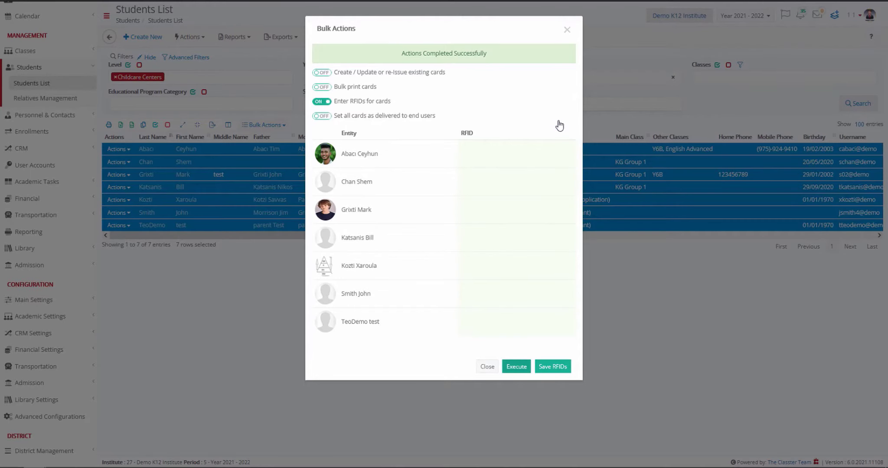
Enter a unique card RFID code for each of the seven listed students and save the RFIDs.
{"action": "left_click", "coordinate": [531, 152]}
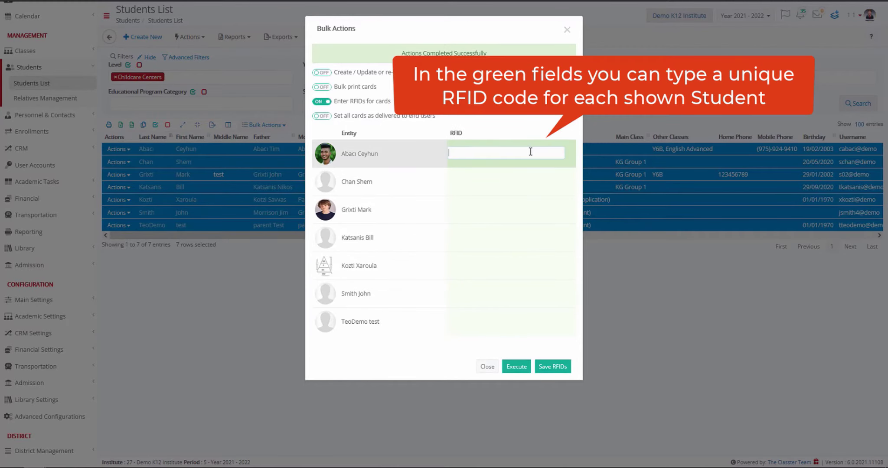
{"action": "type", "text": "1111"}
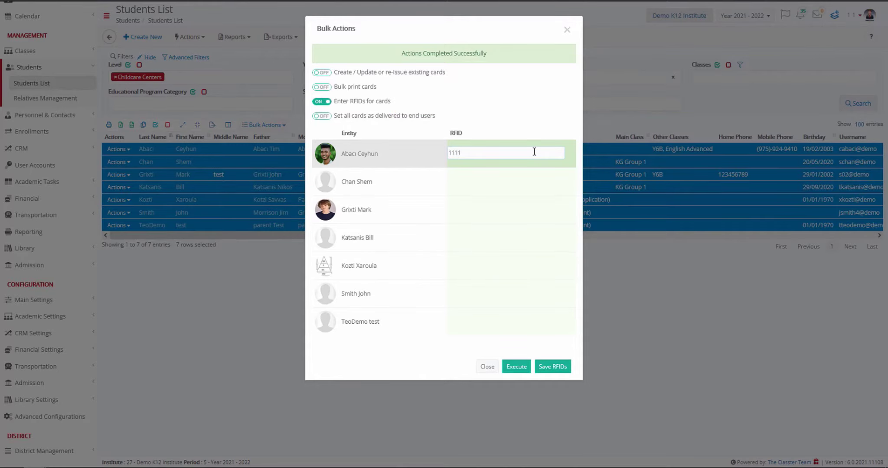
{"action": "left_click", "coordinate": [540, 182]}
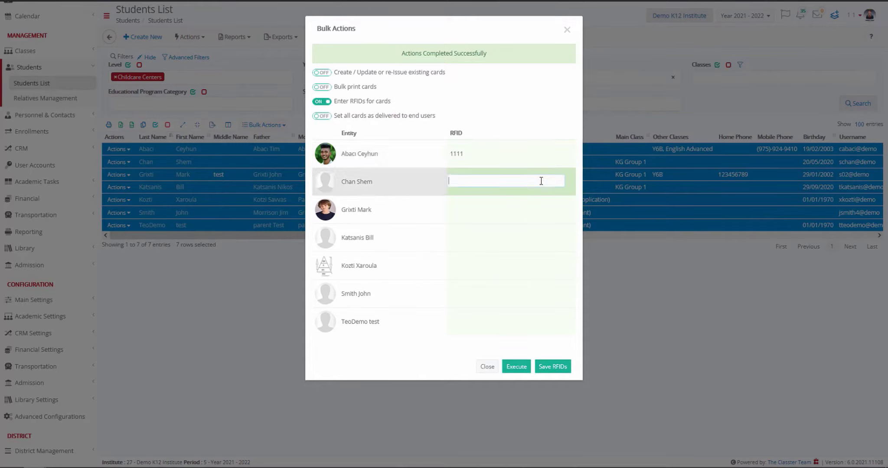
{"action": "type", "text": "1112"}
{"action": "left_click", "coordinate": [530, 209]}
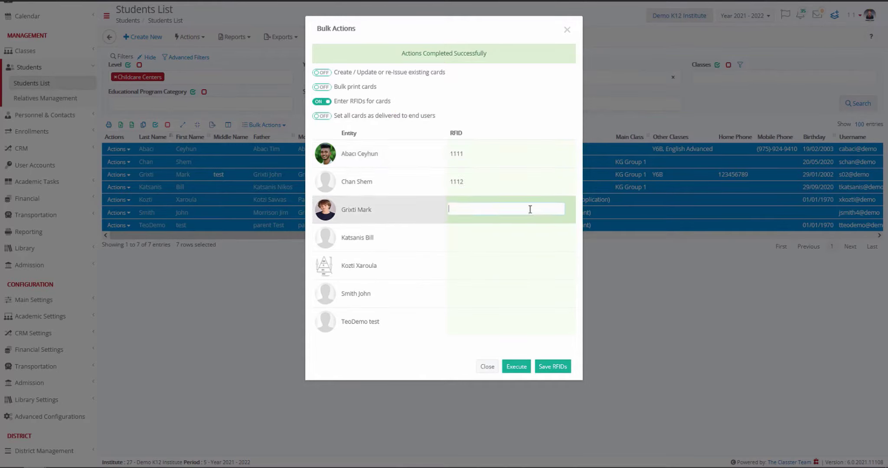
{"action": "type", "text": "1113"}
{"action": "left_click", "coordinate": [518, 236]}
{"action": "type", "text": "11"}
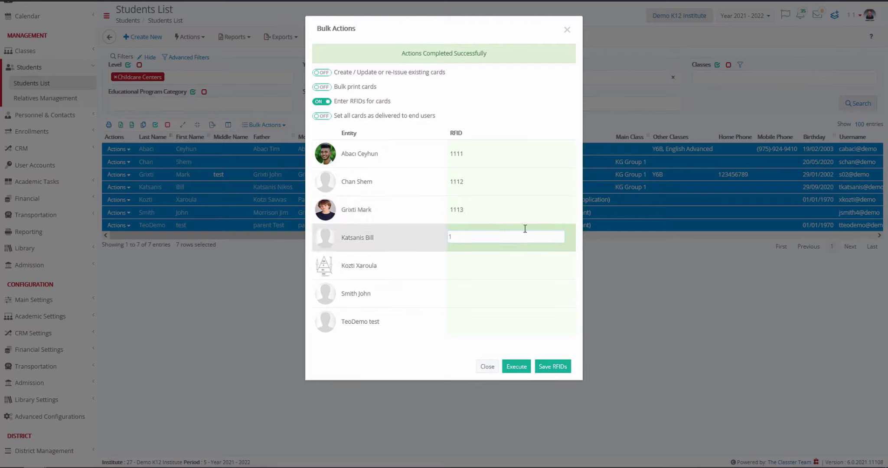
{"action": "type", "text": "14"}
{"action": "left_click", "coordinate": [524, 263]}
{"action": "type", "text": "1115"}
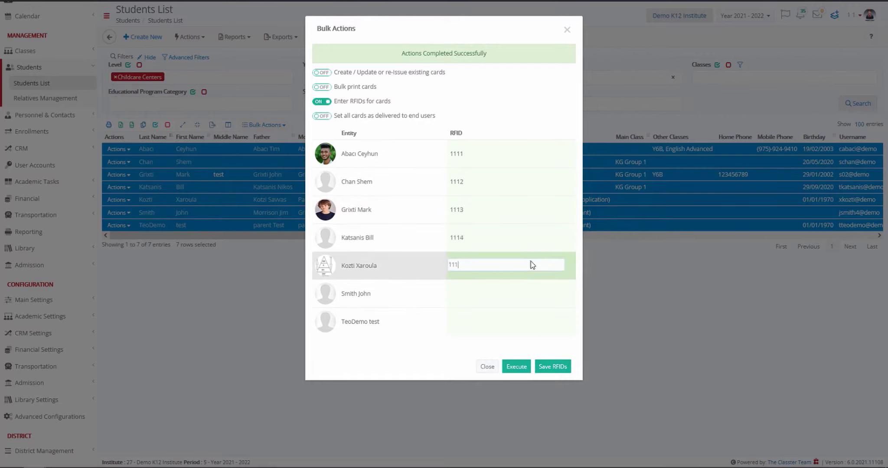
{"action": "left_click", "coordinate": [520, 290]}
{"action": "type", "text": "1116"}
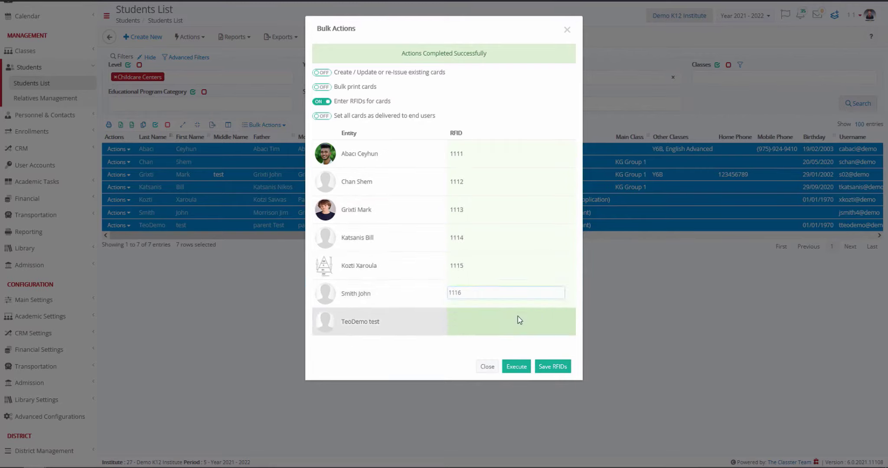
{"action": "left_click", "coordinate": [518, 319]}
{"action": "type", "text": "1117"}
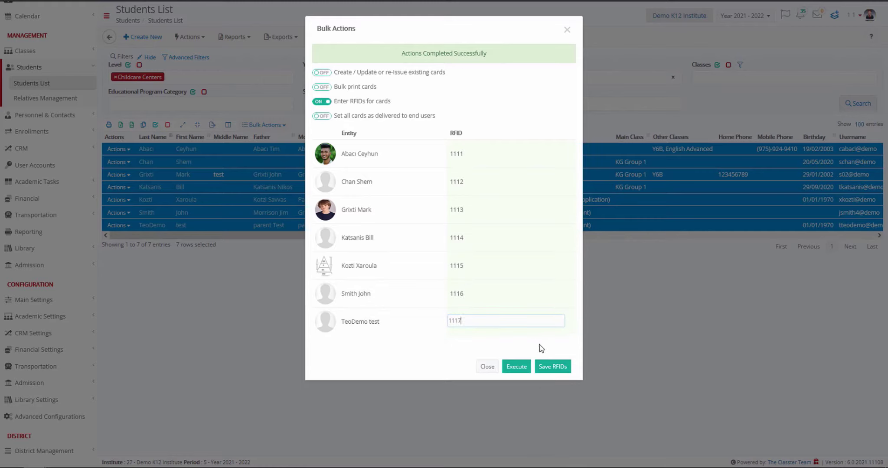
{"action": "left_click", "coordinate": [551, 368]}
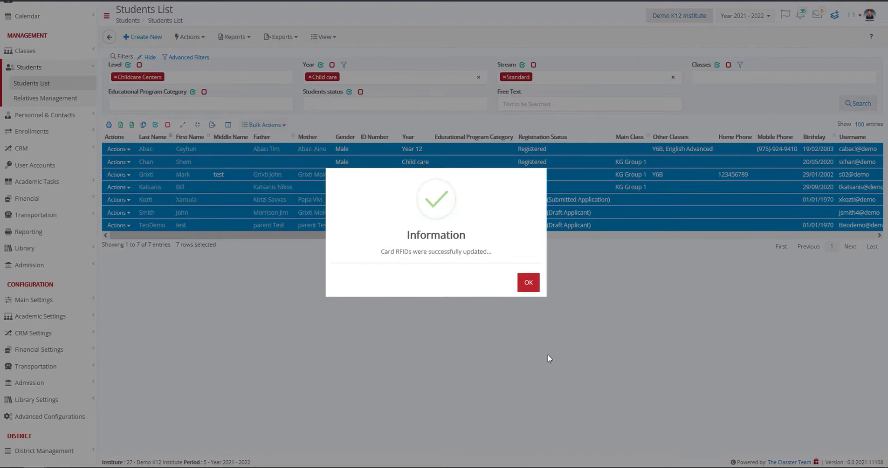
{"action": "left_click", "coordinate": [529, 284]}
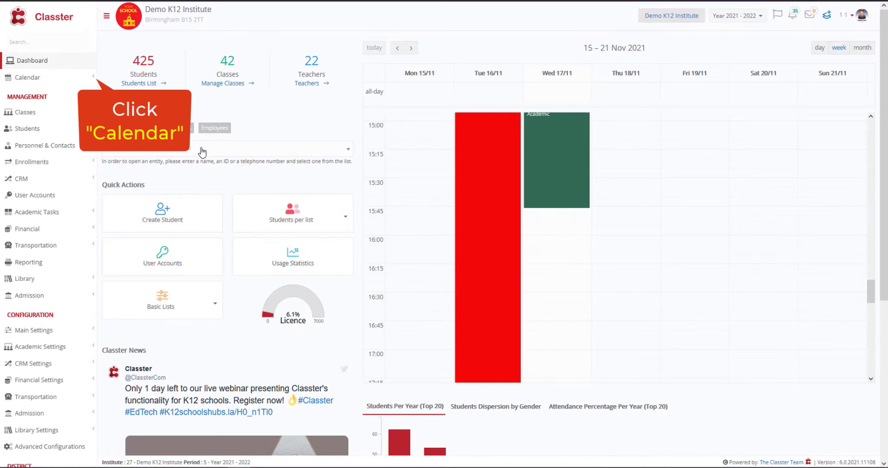
Look up the fifth student from the RFID list by card RFID code, using Scan Student in the Students' Position Calendar.
{"action": "left_click", "coordinate": [29, 77]}
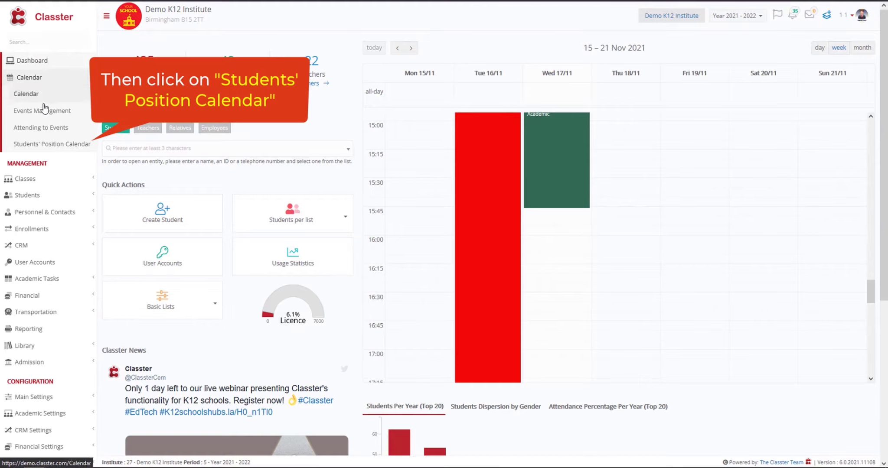
{"action": "left_click", "coordinate": [43, 144]}
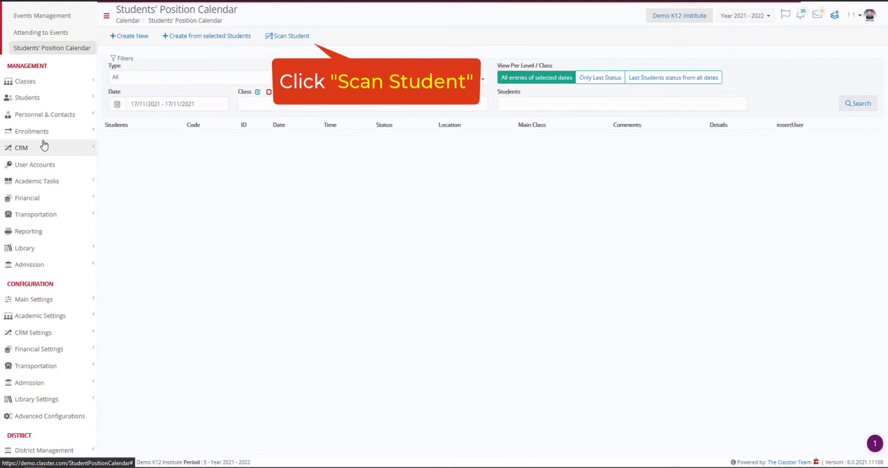
{"action": "left_click", "coordinate": [293, 37]}
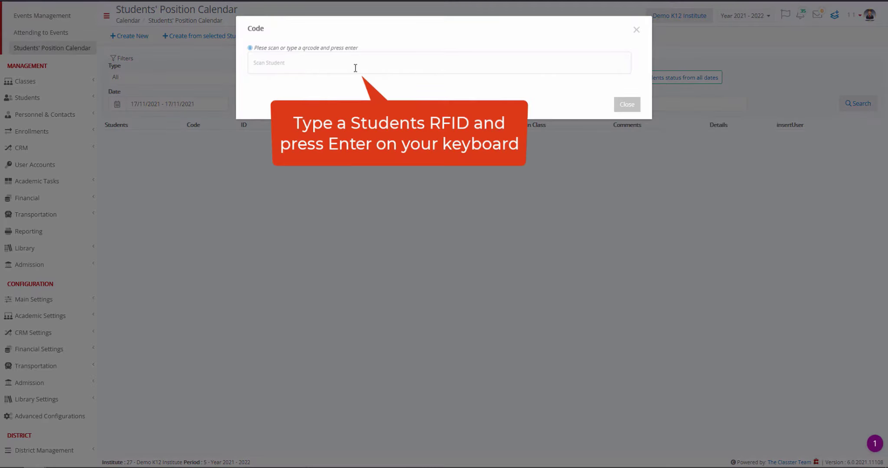
{"action": "left_click", "coordinate": [355, 68]}
{"action": "type", "text": "1115"}
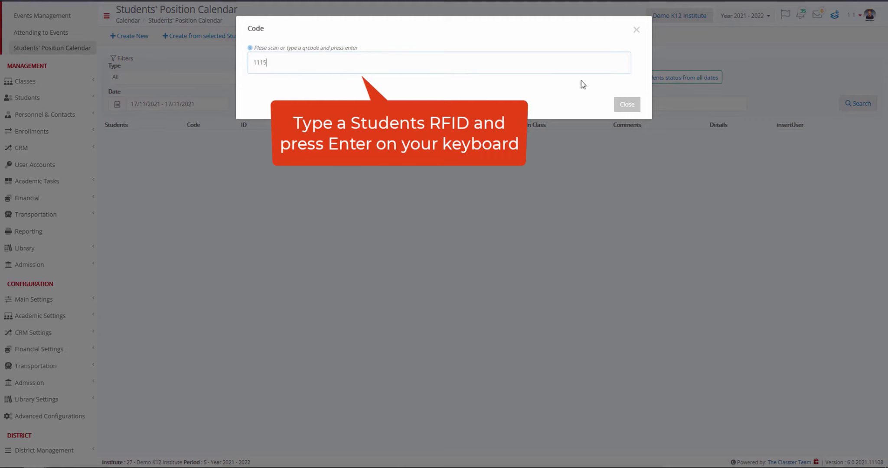
{"action": "key", "text": "Return"}
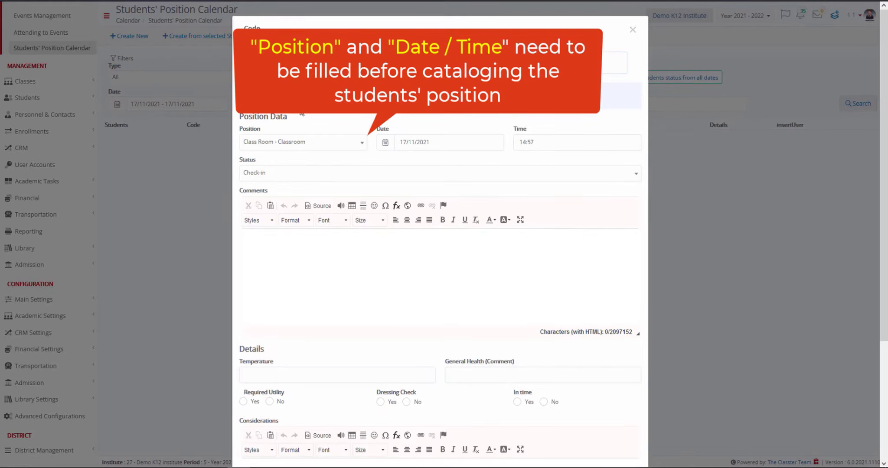
Submit the scanned student's position entry with position Library - Library and status Check-in.
{"action": "left_click", "coordinate": [325, 142]}
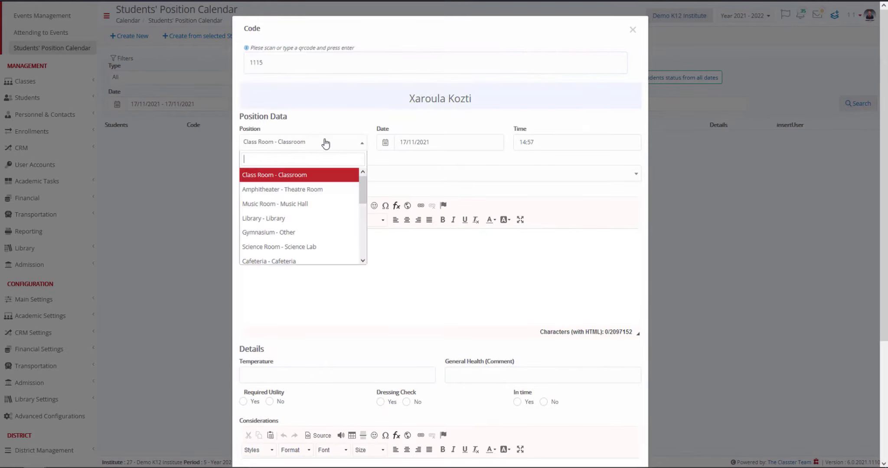
{"action": "left_click", "coordinate": [283, 218]}
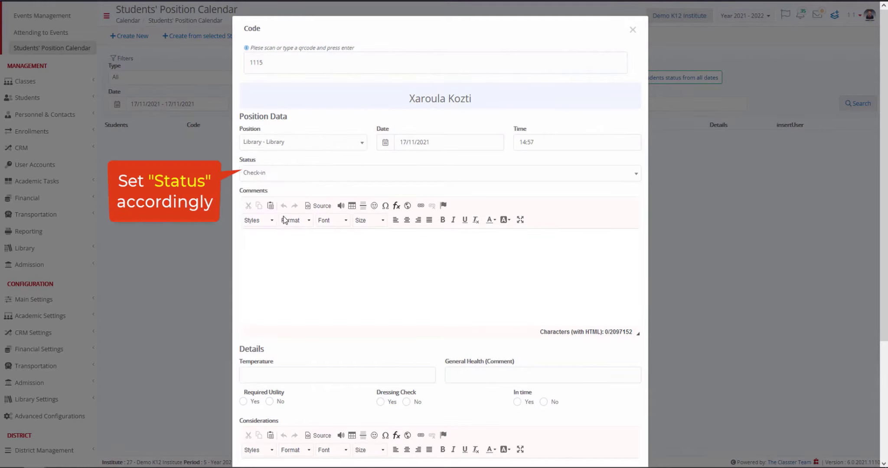
{"action": "left_click", "coordinate": [307, 181]}
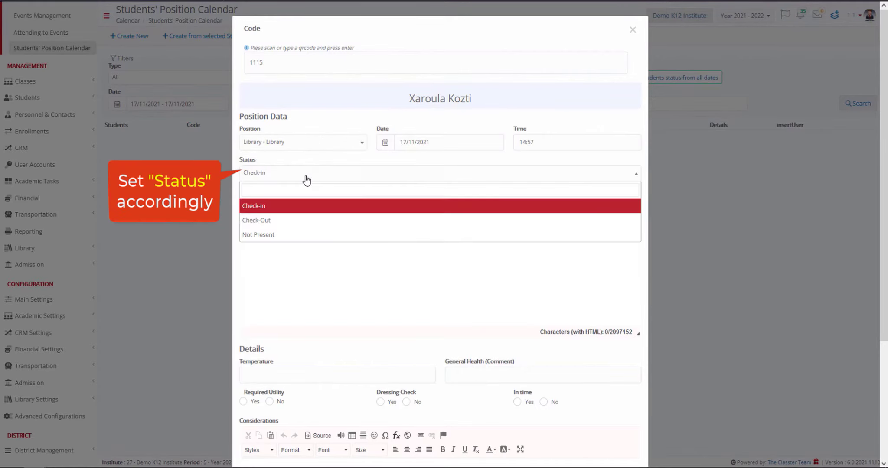
{"action": "left_click", "coordinate": [281, 207]}
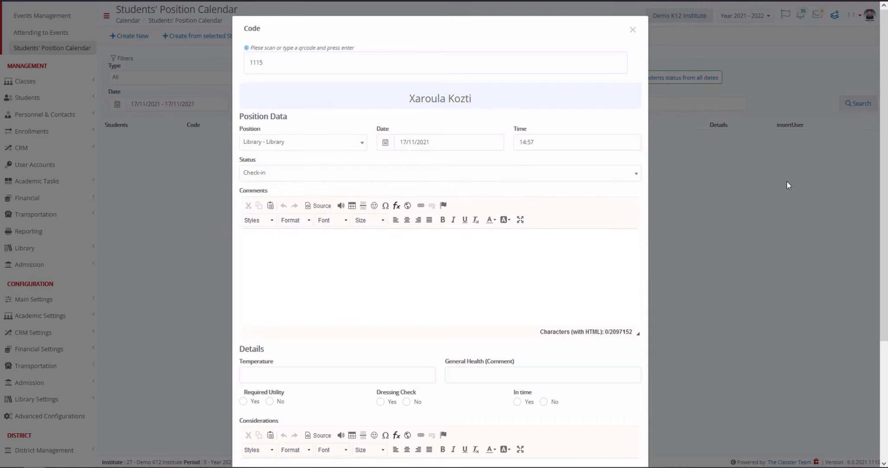
{"action": "left_click_drag", "start_coordinate": [886, 159], "coordinate": [883, 283]}
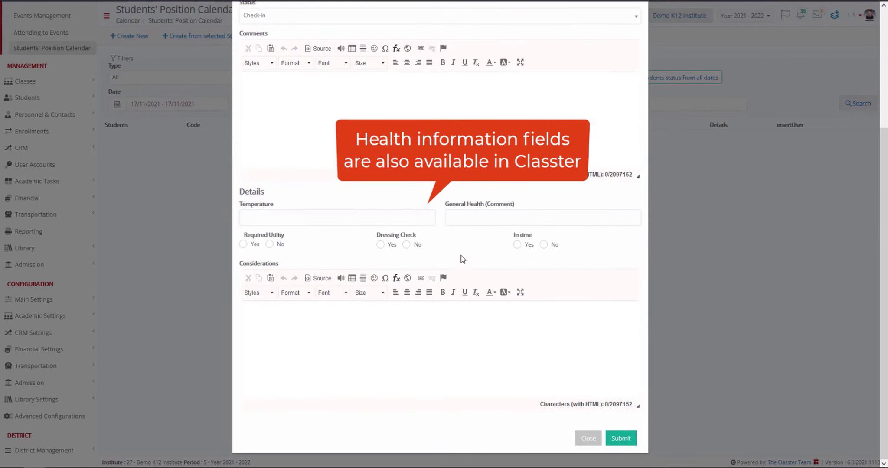
{"action": "left_click", "coordinate": [471, 221]}
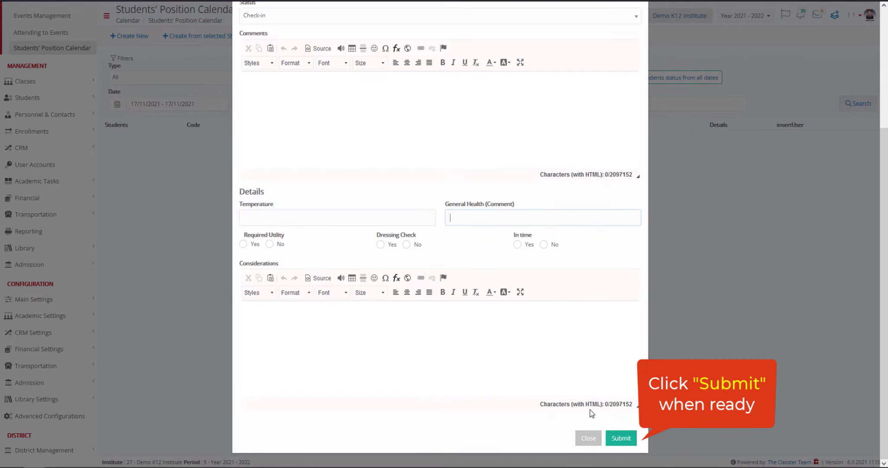
{"action": "left_click", "coordinate": [620, 438]}
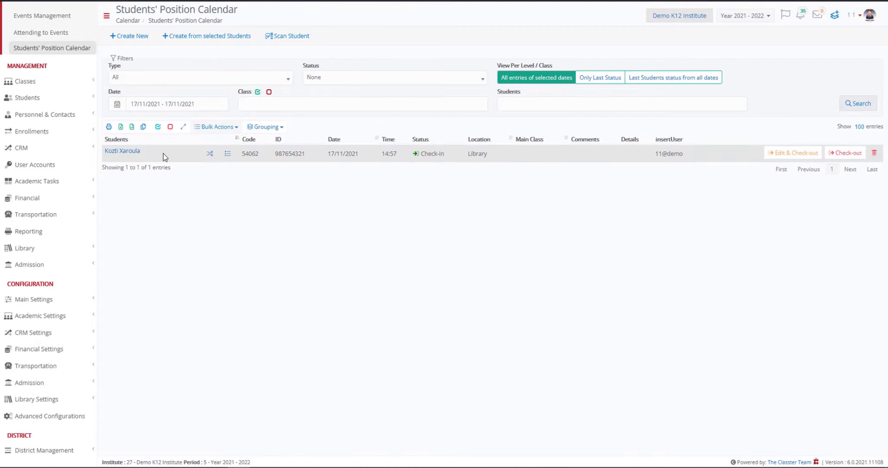
Filter the position entries by the Academic Period date range, 01/09/2021 - 30/08/2022, and run the search.
{"action": "left_click", "coordinate": [167, 105]}
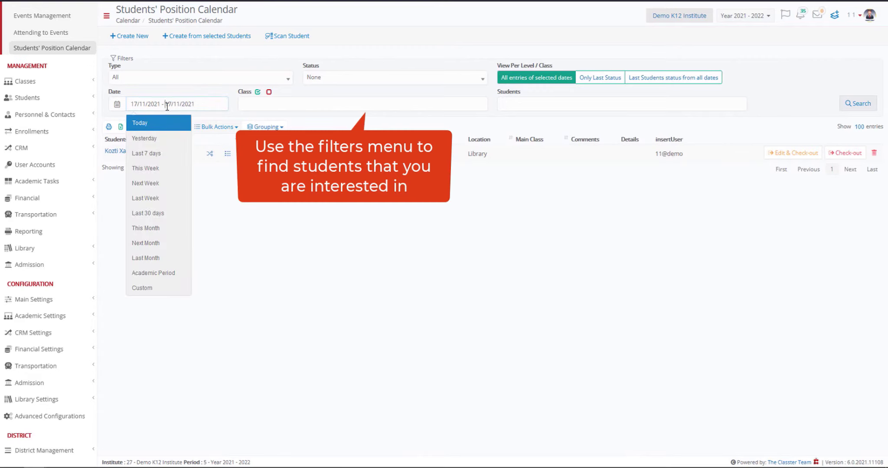
{"action": "left_click", "coordinate": [166, 273]}
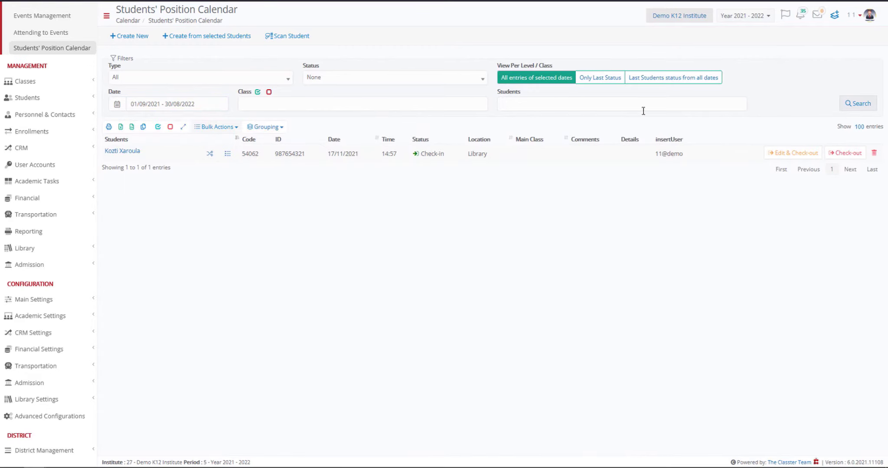
{"action": "left_click", "coordinate": [861, 105]}
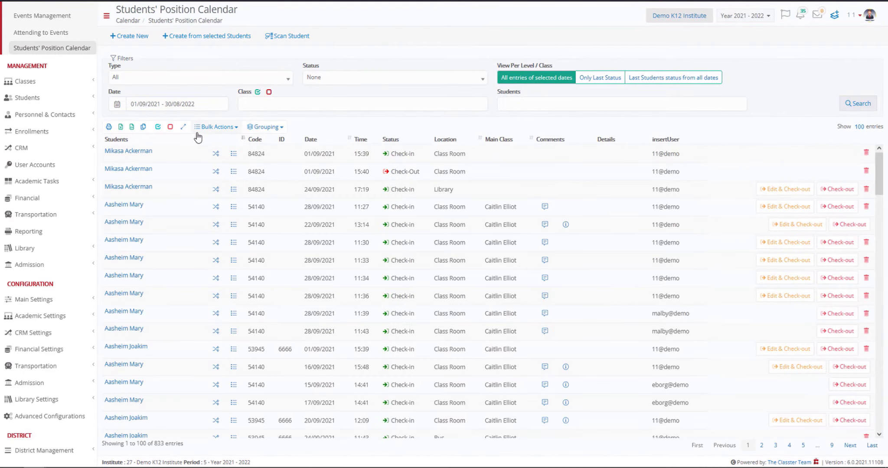
Select all the listed position entries and show the bulk actions available for them.
{"action": "left_click", "coordinate": [158, 127]}
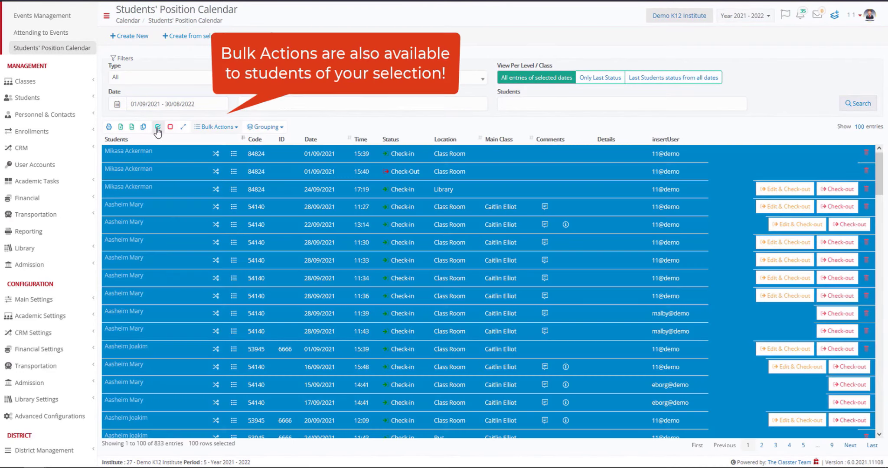
{"action": "left_click", "coordinate": [214, 128]}
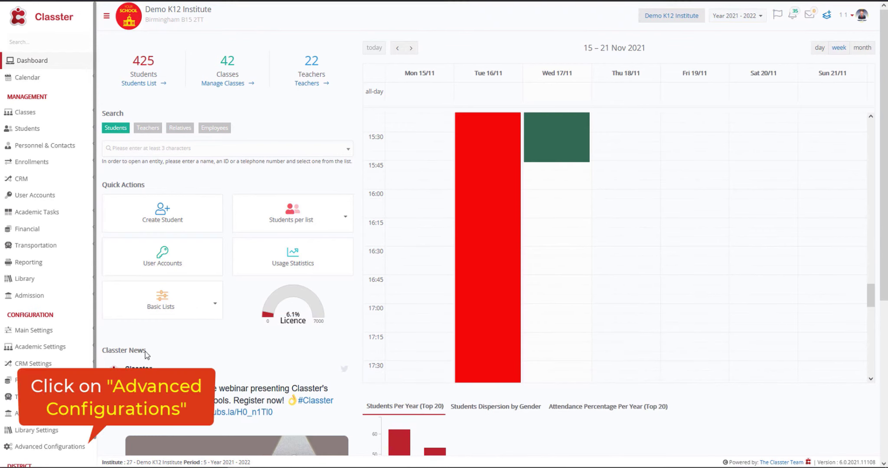
Open the active portrait student card template with the barcode for editing, from Cards Templates in Advanced Configurations.
{"action": "left_click", "coordinate": [47, 448]}
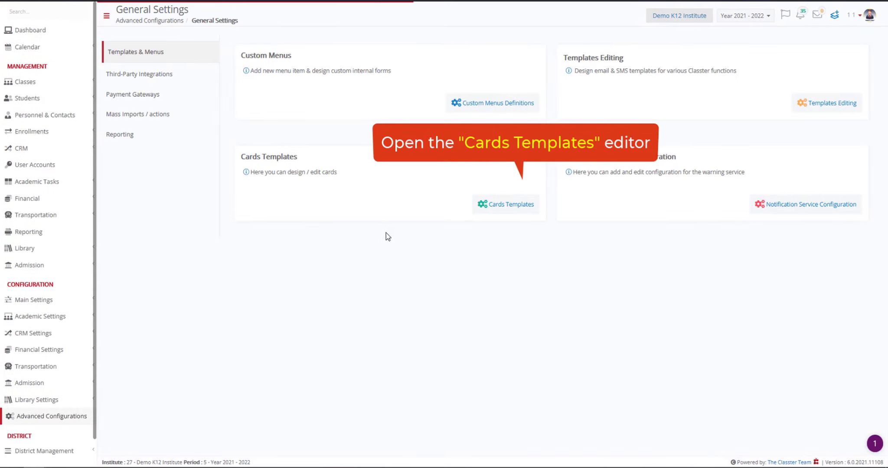
{"action": "left_click", "coordinate": [498, 205]}
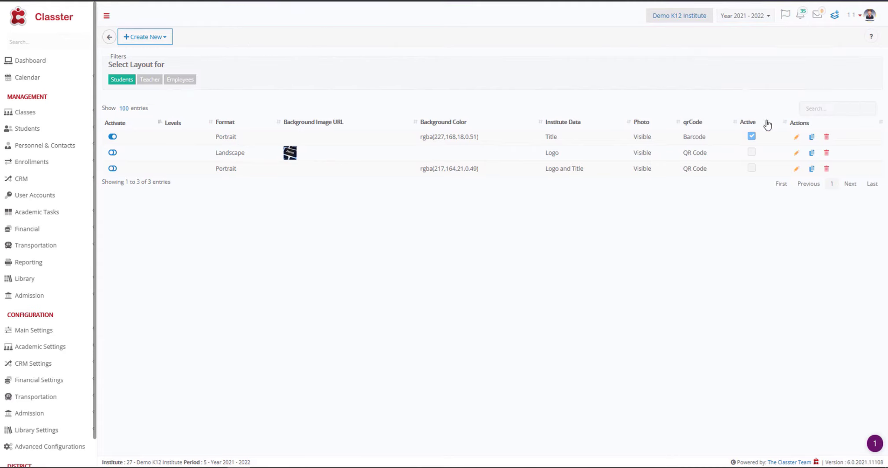
{"action": "left_click", "coordinate": [798, 138]}
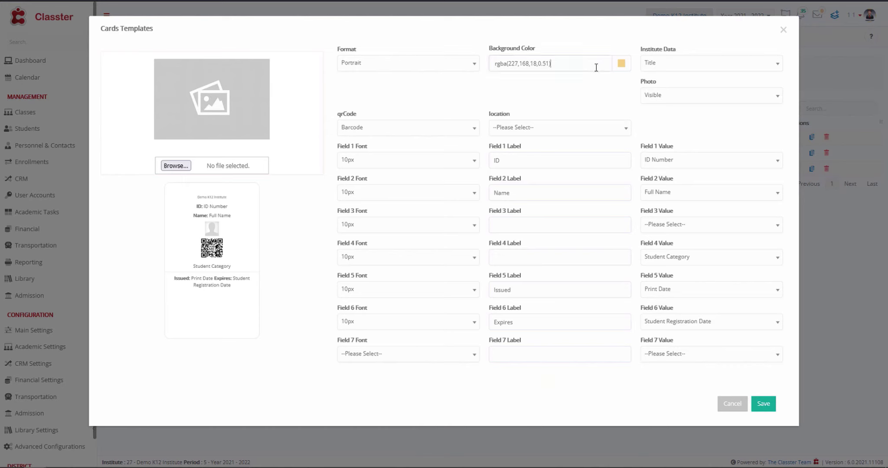
Set the card template's background color to rgba(212,163,38,0.67) and save the template.
{"action": "left_click", "coordinate": [619, 64]}
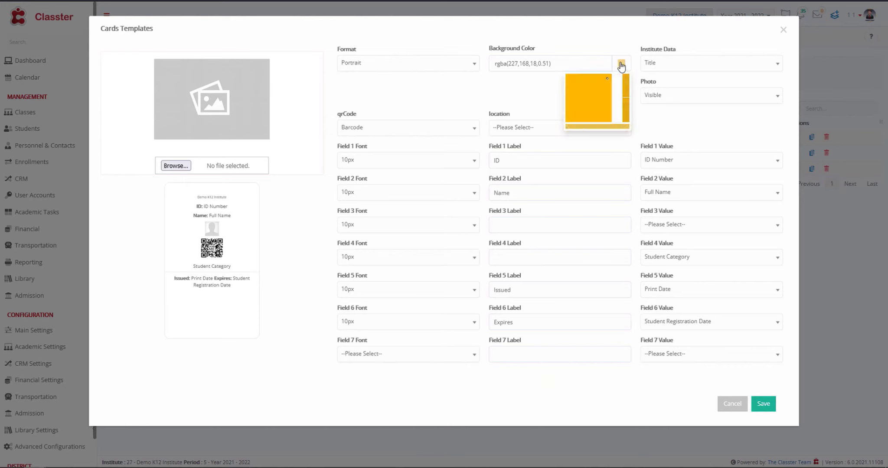
{"action": "left_click", "coordinate": [603, 82]}
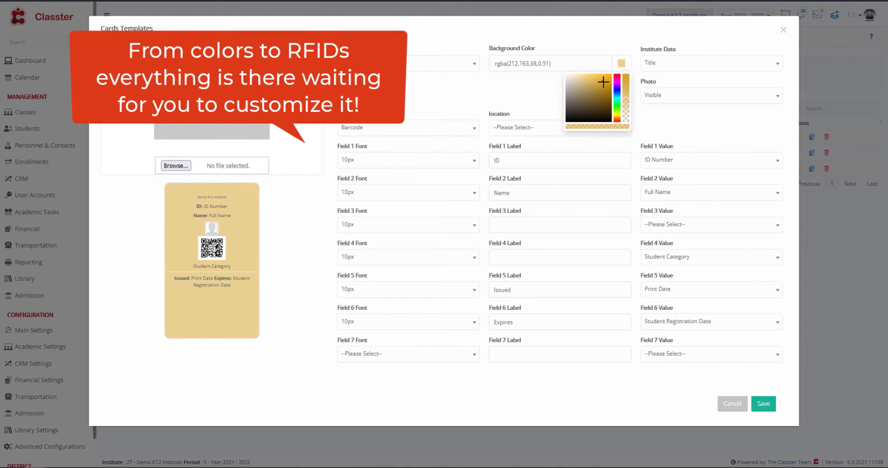
{"action": "left_click", "coordinate": [626, 90]}
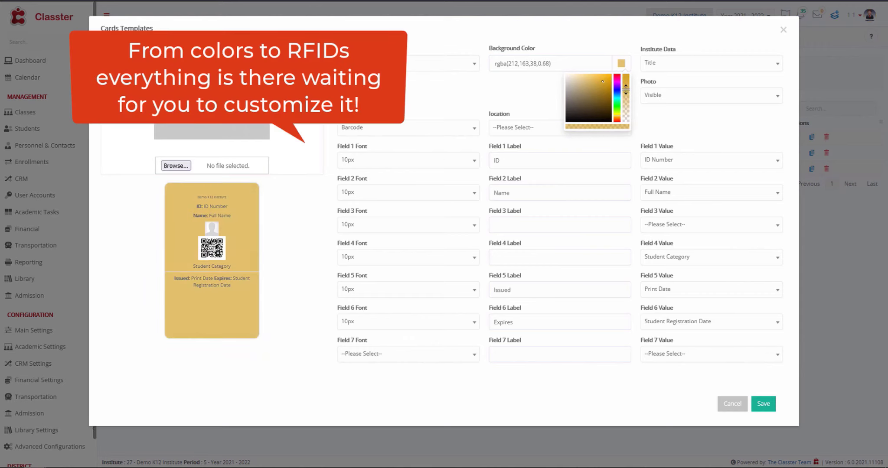
{"action": "left_click_drag", "start_coordinate": [626, 90], "coordinate": [626, 91]}
{"action": "left_click", "coordinate": [546, 103]}
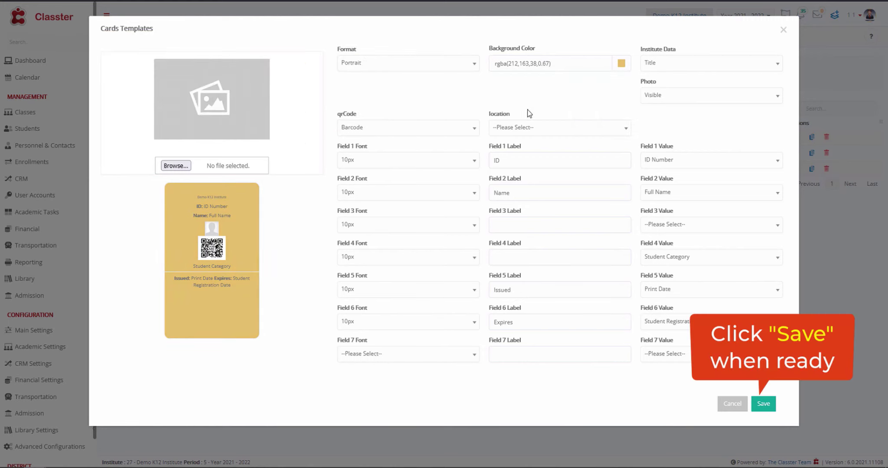
{"action": "left_click", "coordinate": [764, 408]}
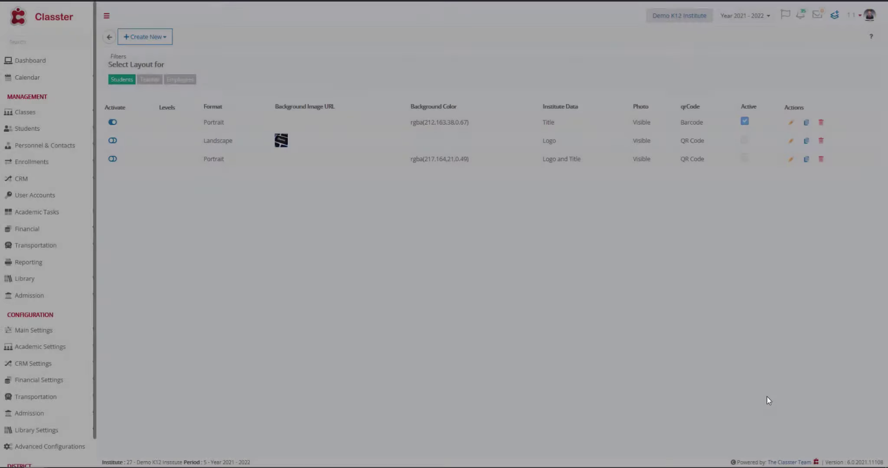